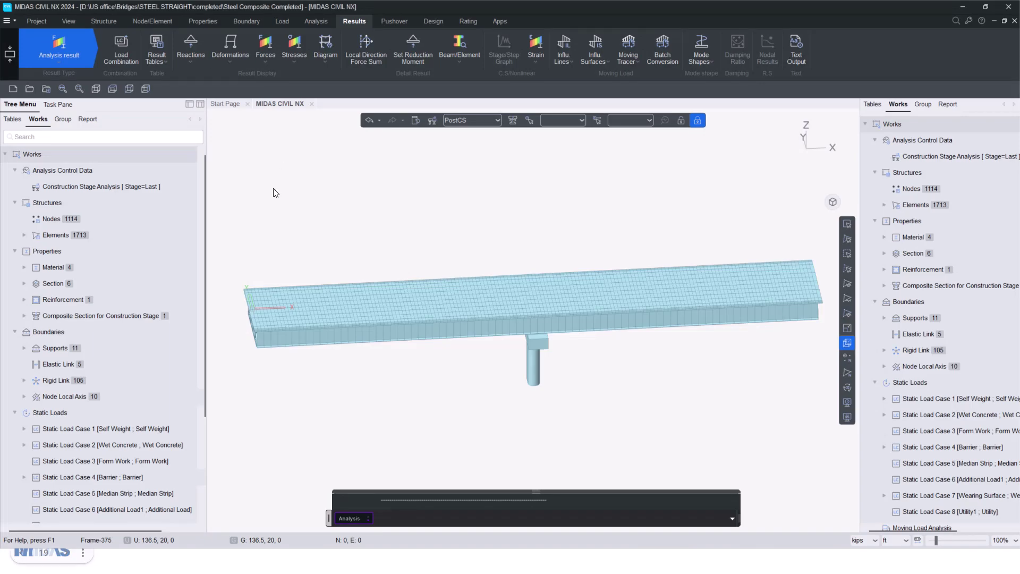
Orbit the bridge model and switch to the Load tools with AASHTO LRFD moving-load options
middle_drag(282, 221, 391, 237)
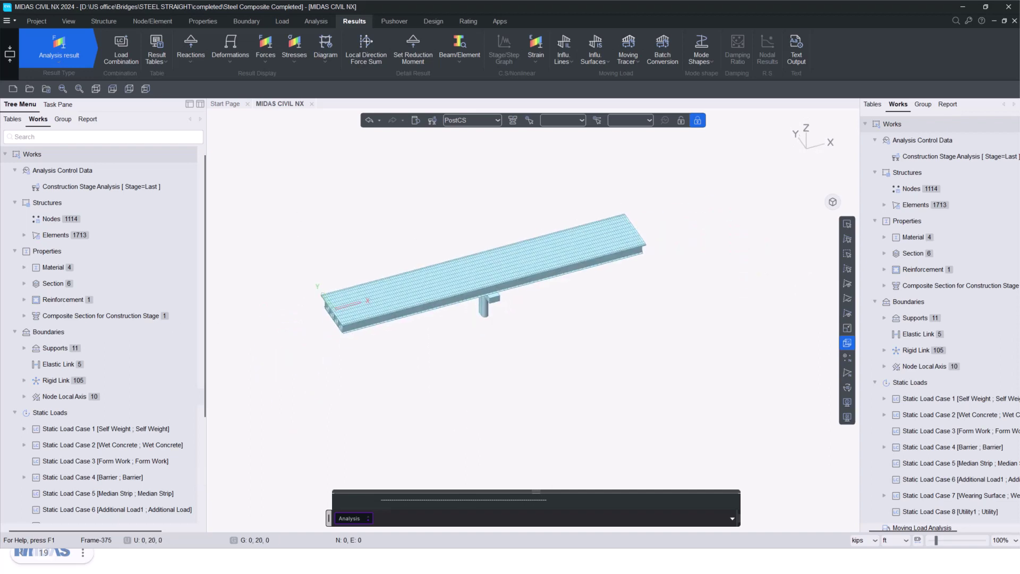
click(282, 20)
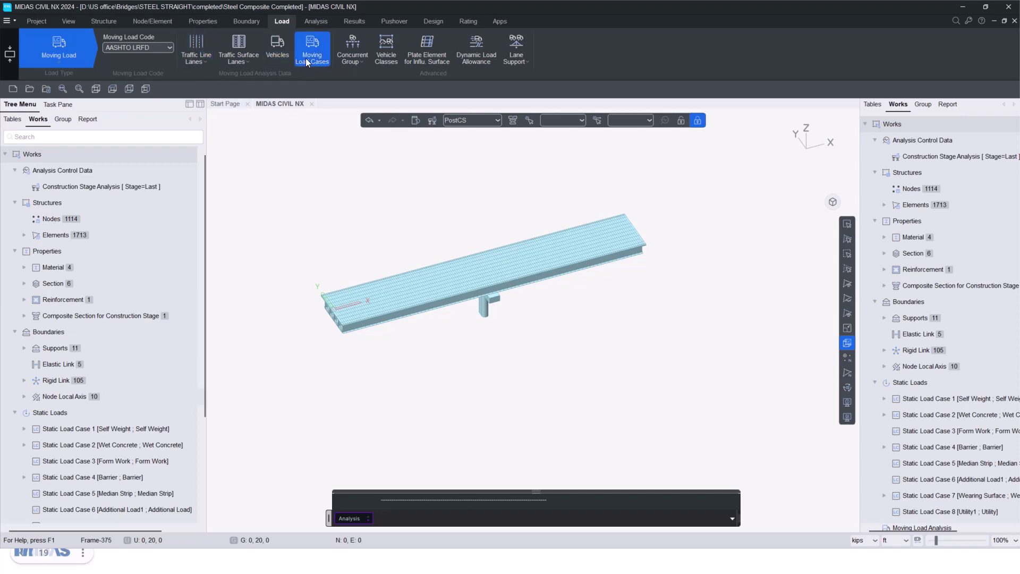
Inspect Lane 1: 6 ft wheel spacing, 10 ft allowable width, both directions, then close it
click(202, 59)
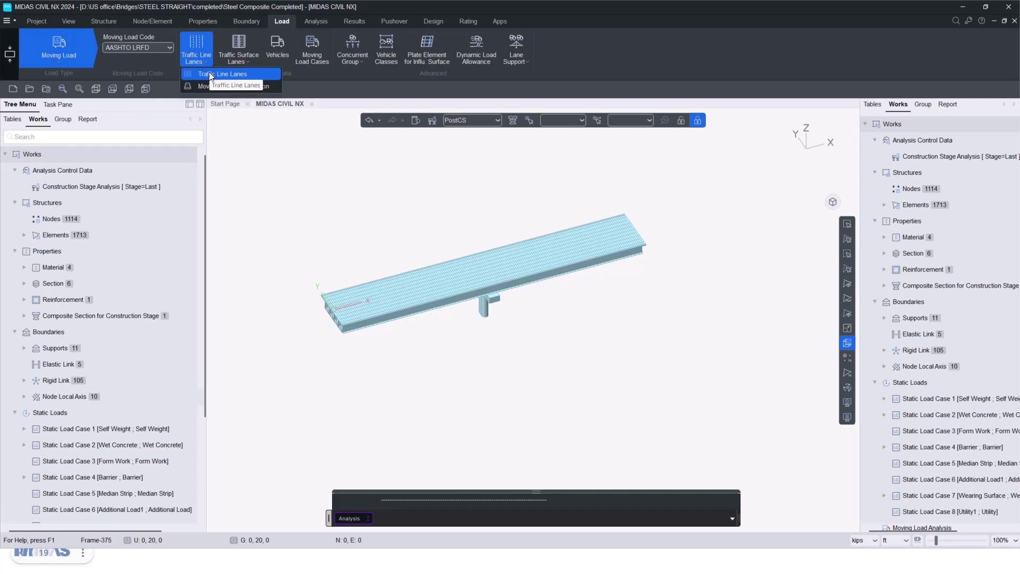
click(243, 76)
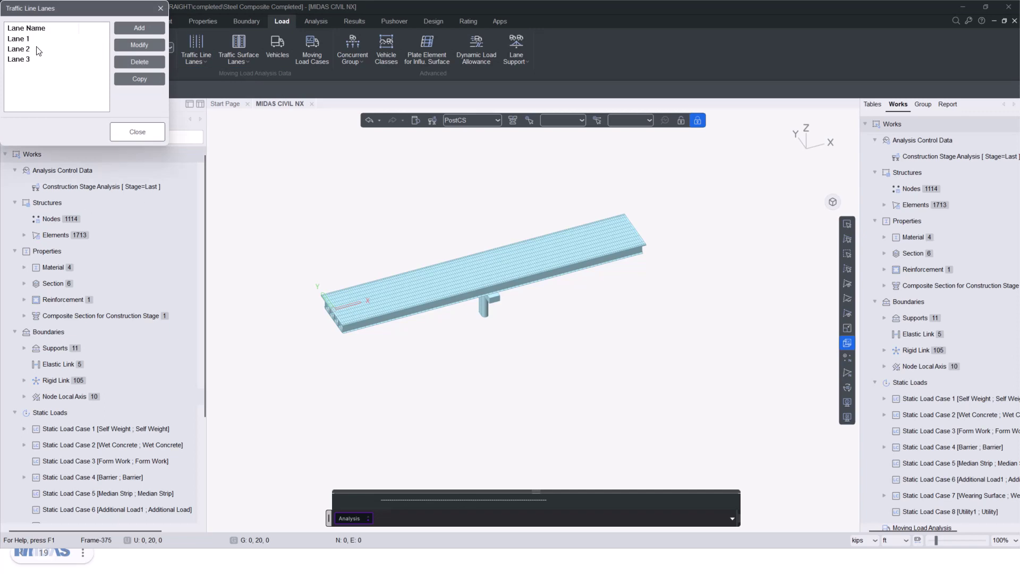
click(18, 39)
click(139, 45)
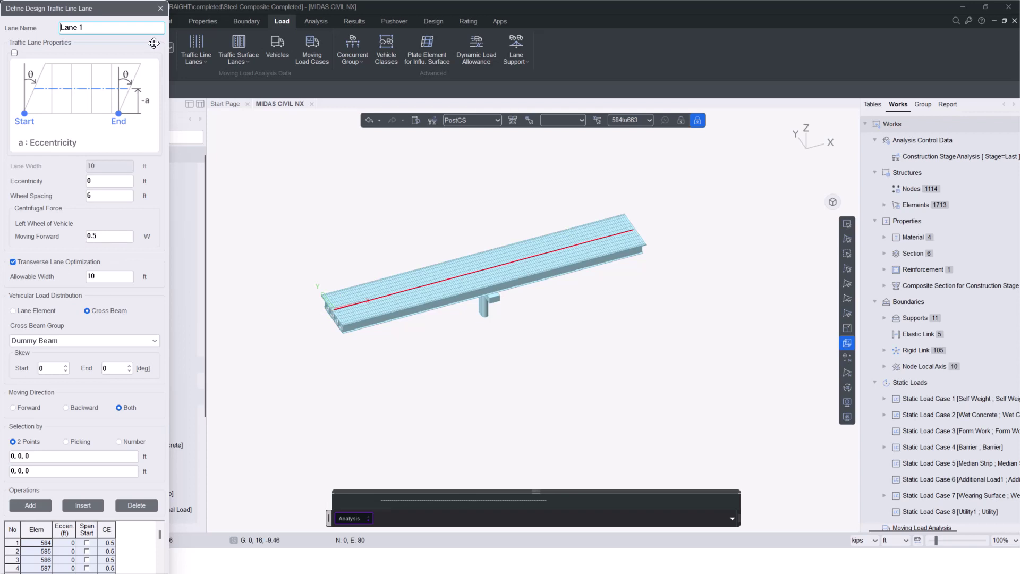
click(161, 9)
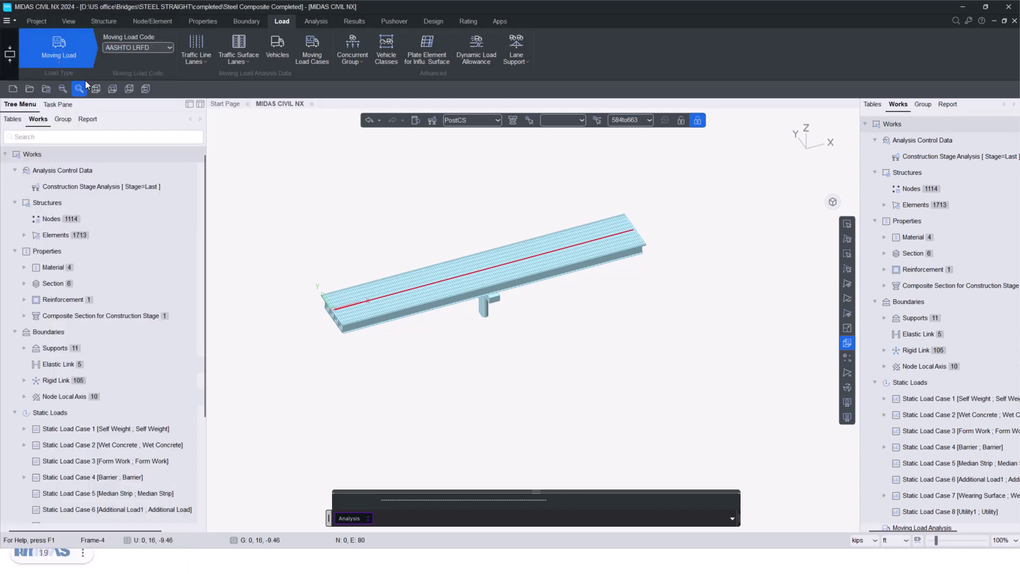
click(201, 65)
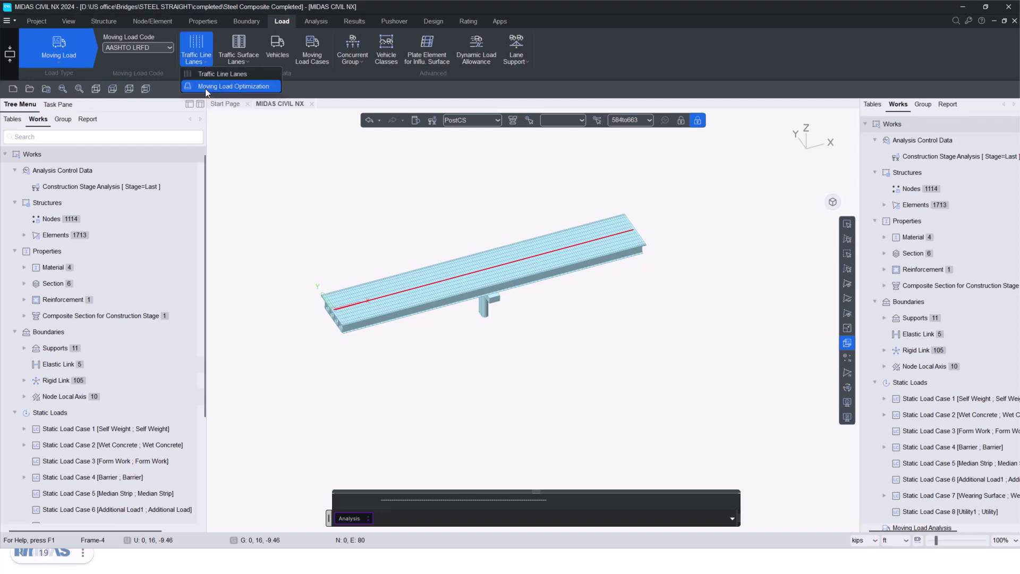
Open the Optimized lane and check its 30 ft optimization lane, 10 ft width and 1 analysis lane
click(205, 88)
double_click(63, 40)
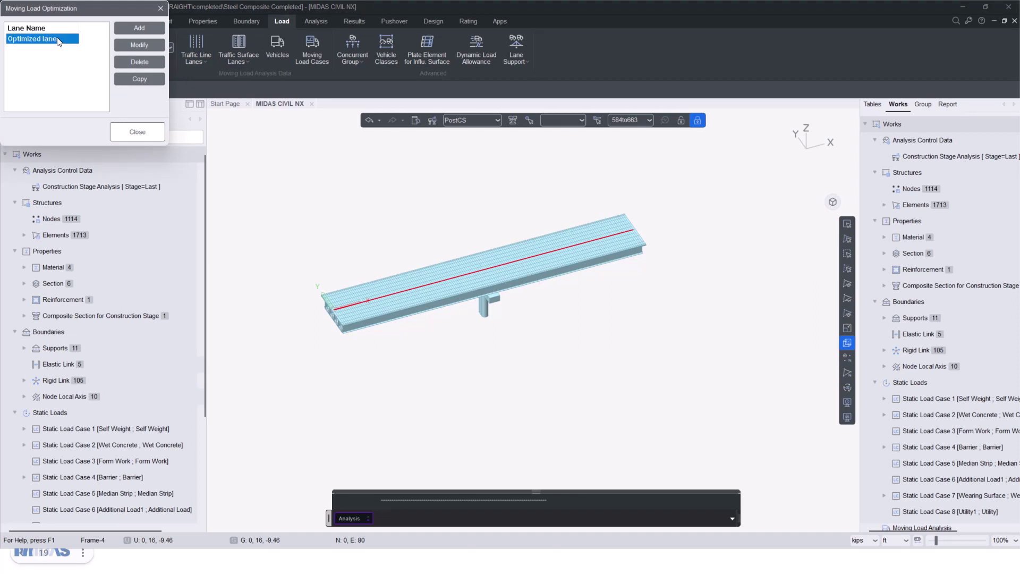
drag(70, 14, 122, 24)
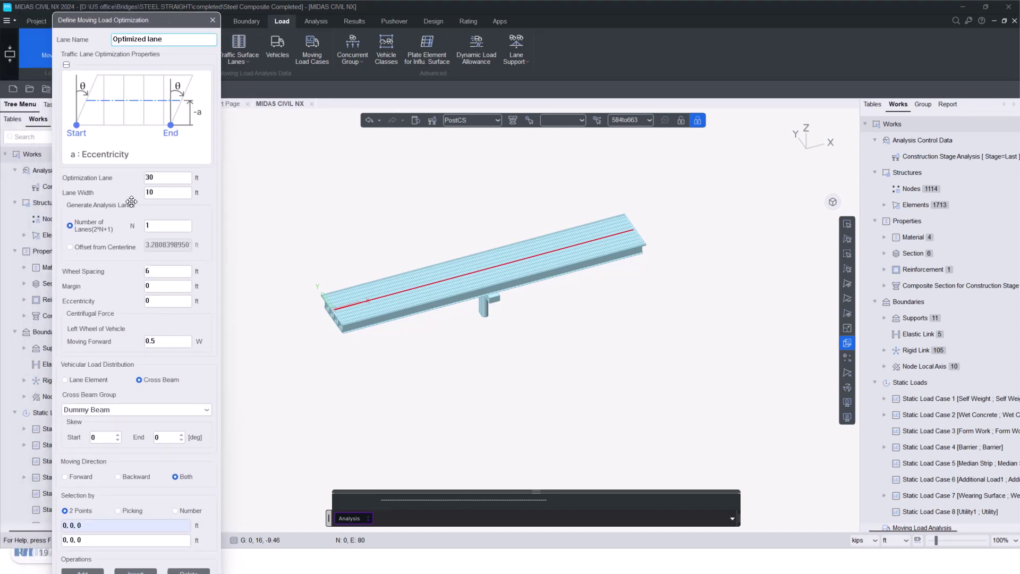
click(169, 177)
drag(170, 178, 147, 177)
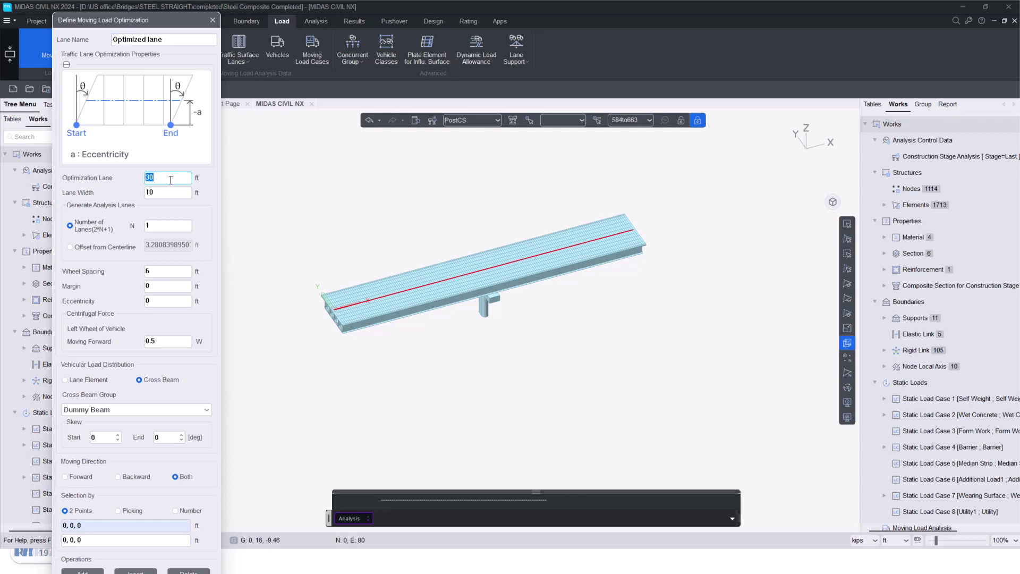
key(Tab)
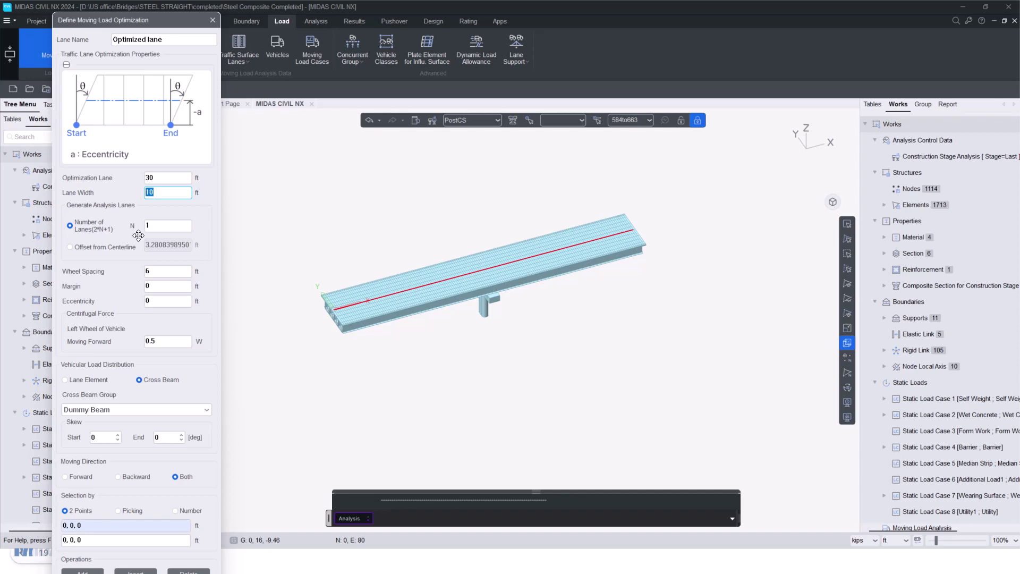
click(158, 230)
double_click(161, 228)
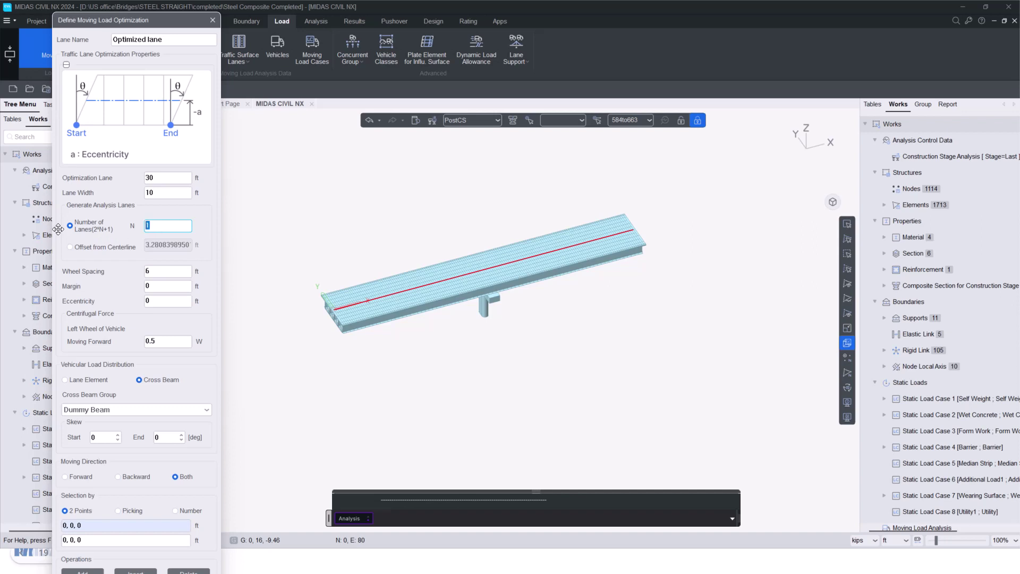
click(153, 219)
drag(109, 295, 111, 283)
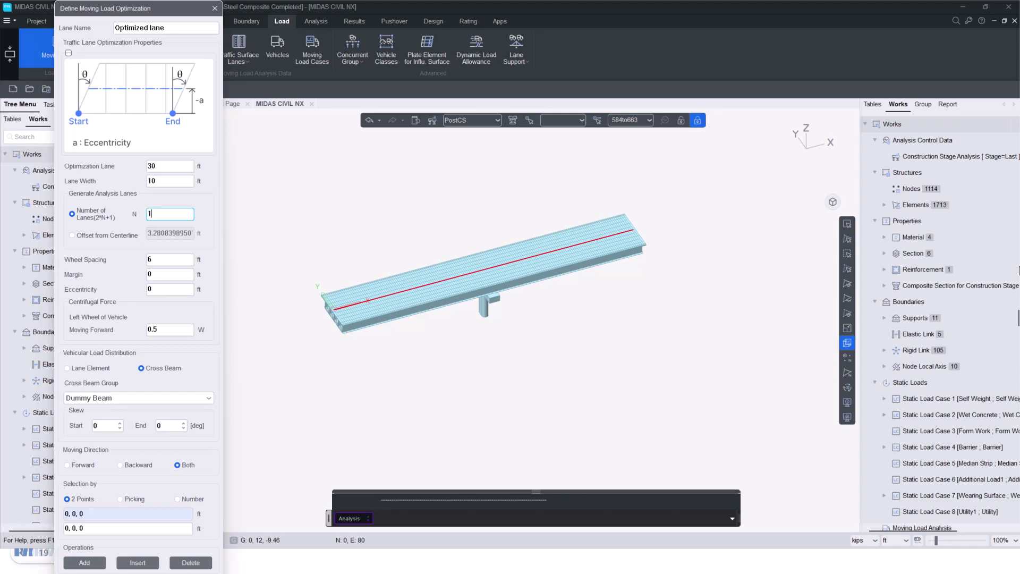
click(924, 104)
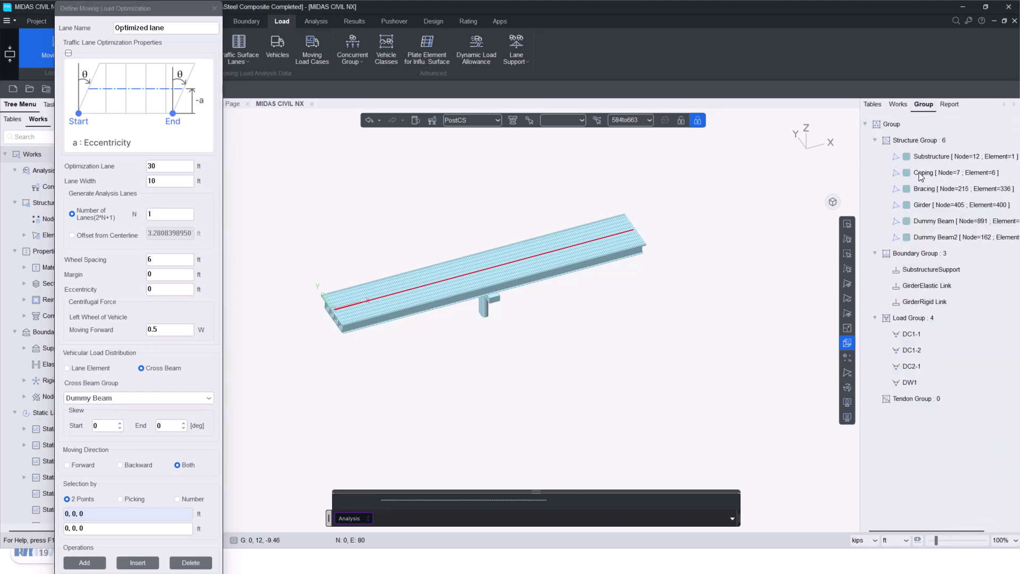
Select the Dummy Beam group elements, then confirm the Optimized lane and close the optimization list
double_click(918, 228)
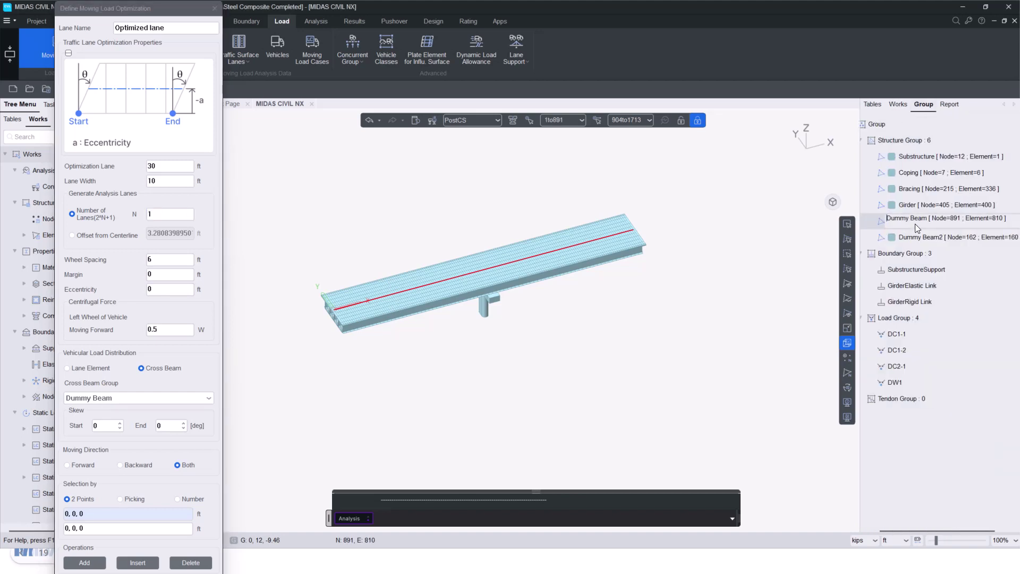
click(382, 308)
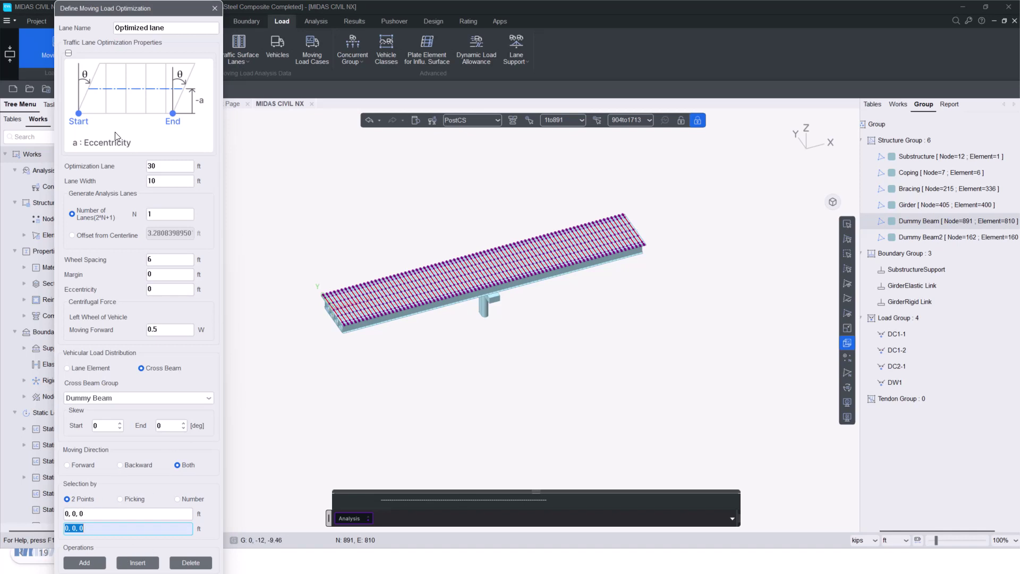
click(68, 55)
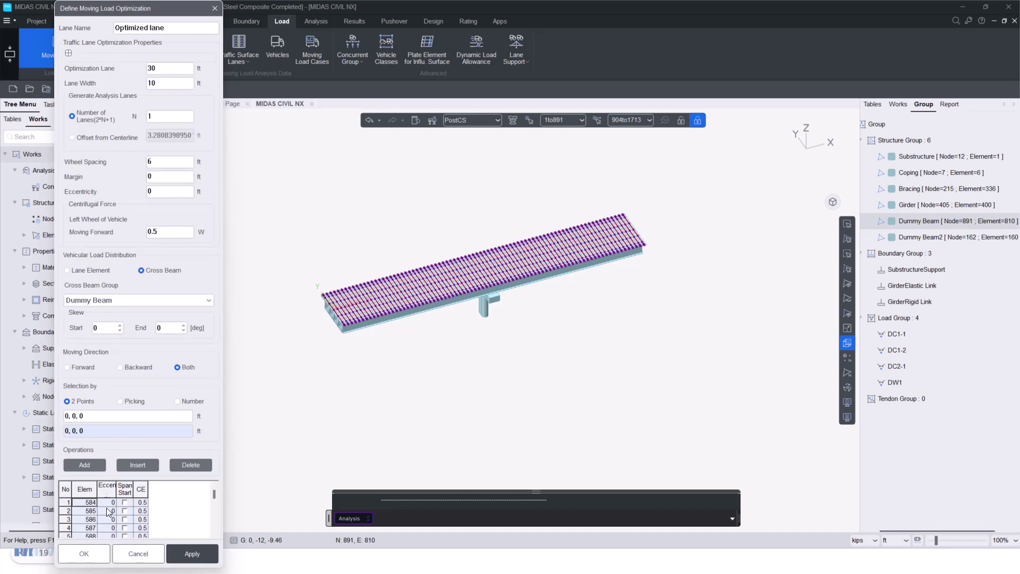
click(128, 552)
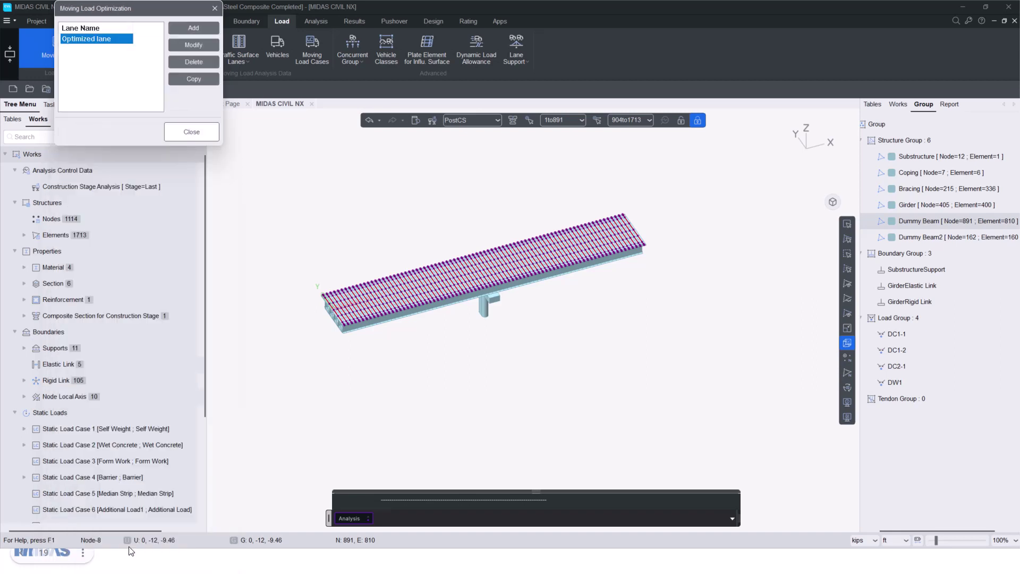
click(187, 135)
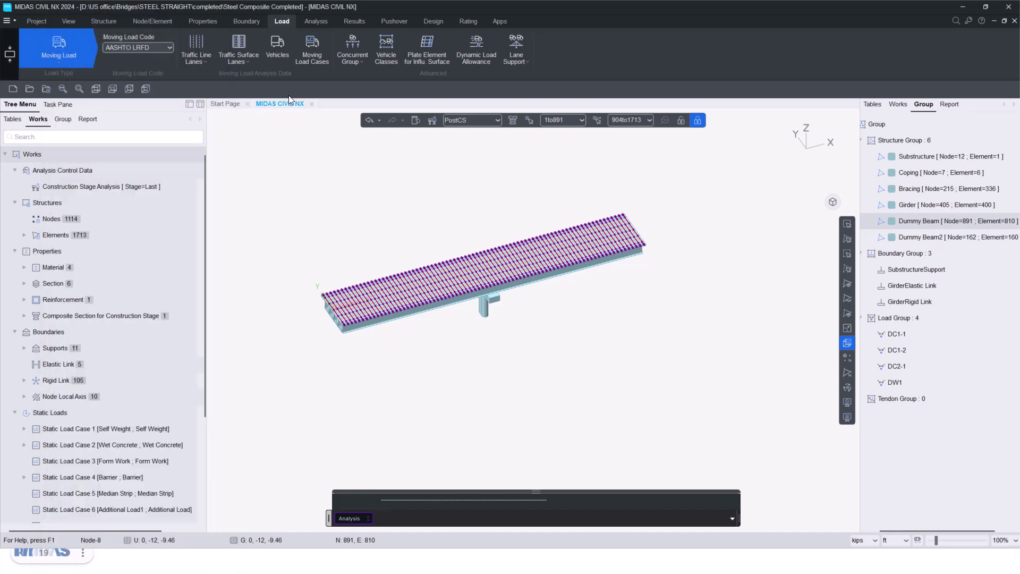
Confirm HL-93TRK as the standard vehicular load and close the vehicle list
click(279, 56)
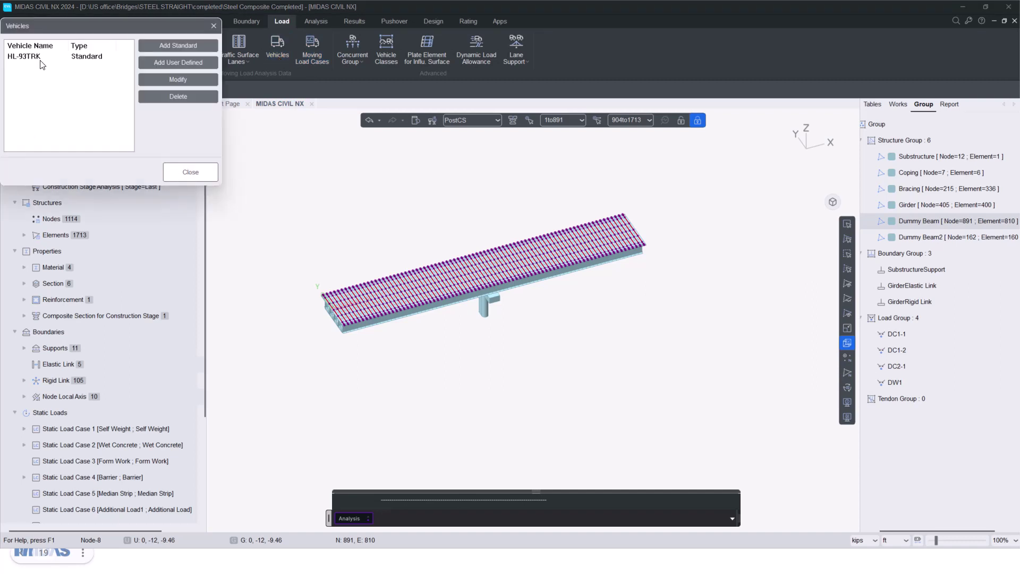
click(184, 47)
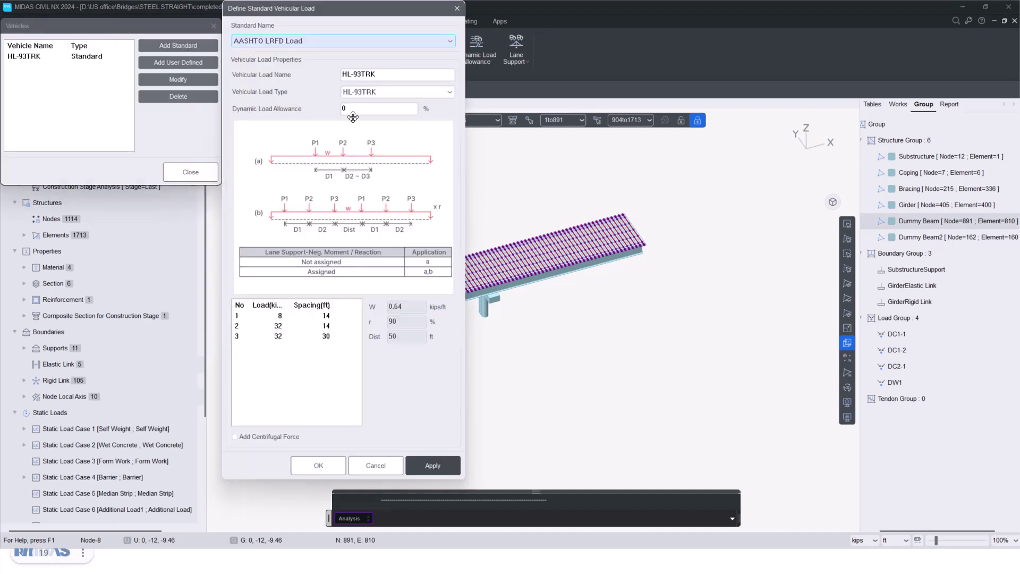
click(375, 93)
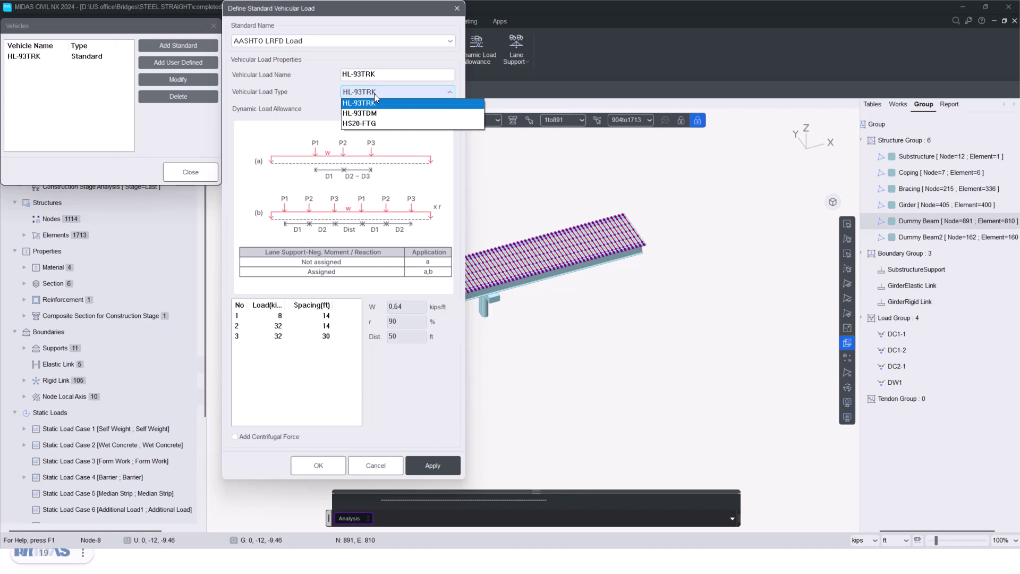
click(375, 94)
click(374, 94)
click(375, 94)
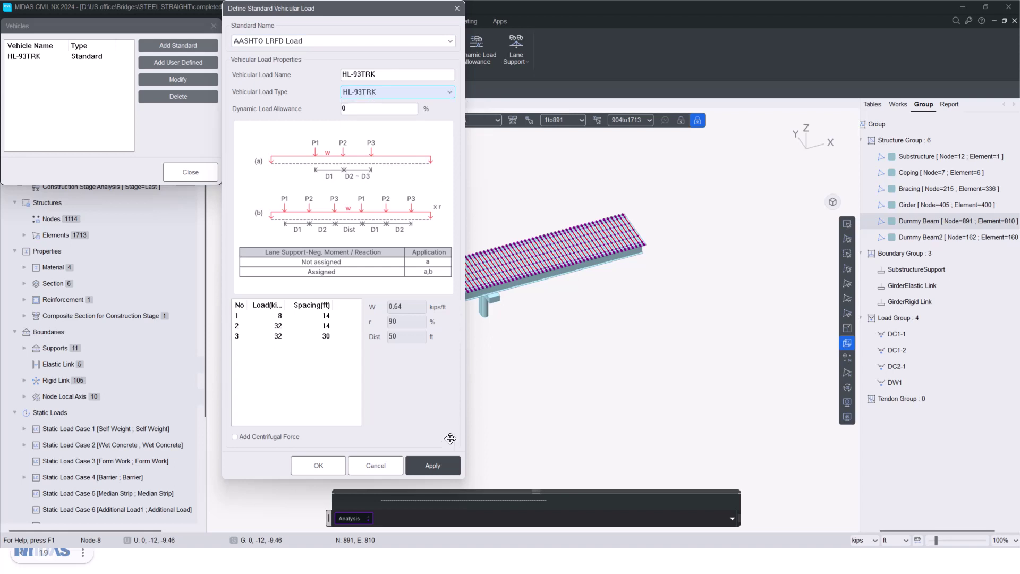
click(397, 465)
click(210, 173)
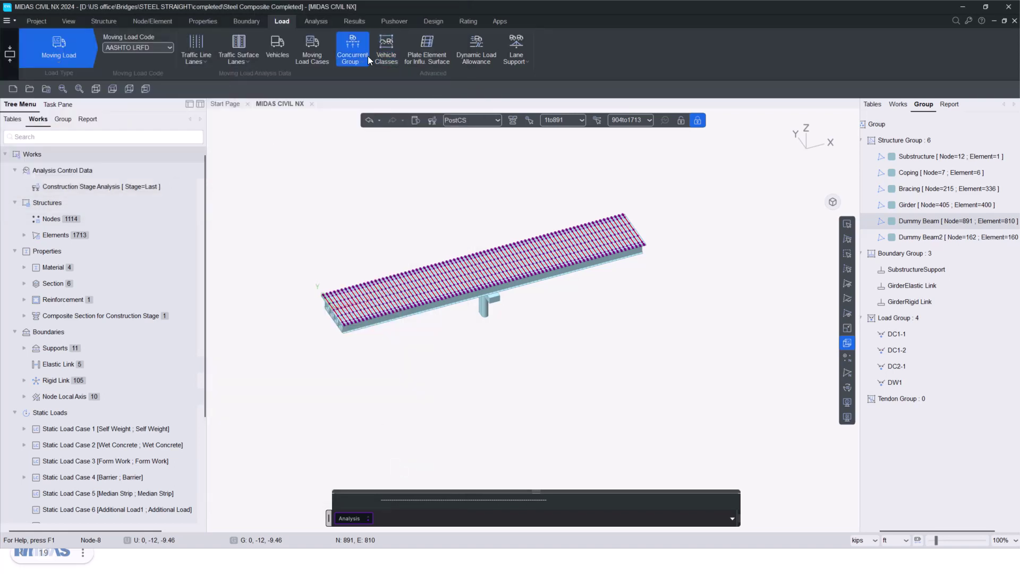
click(319, 58)
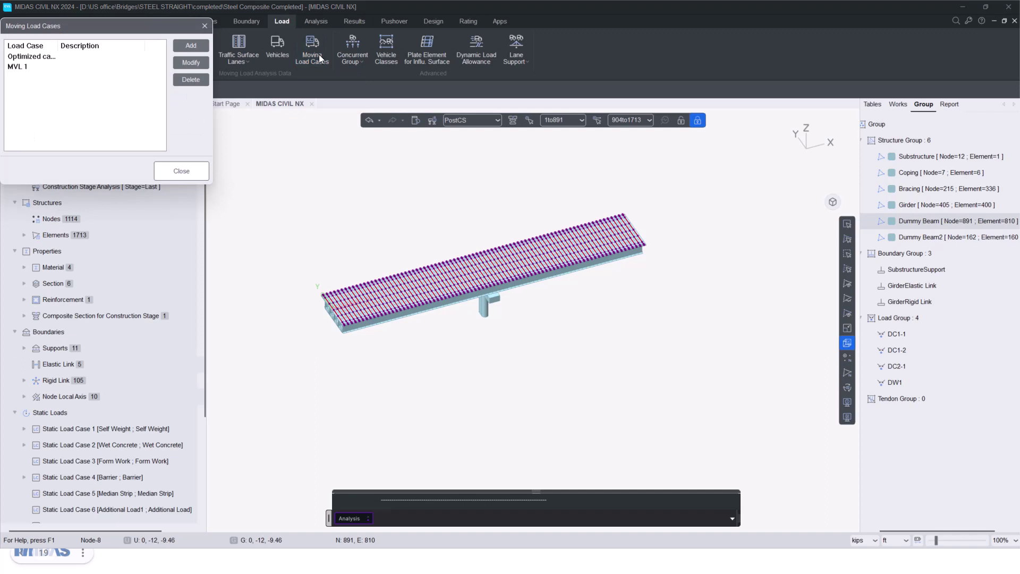
Try a new moving load case with optimization on the Optimized lane, then cancel it
drag(136, 27, 156, 42)
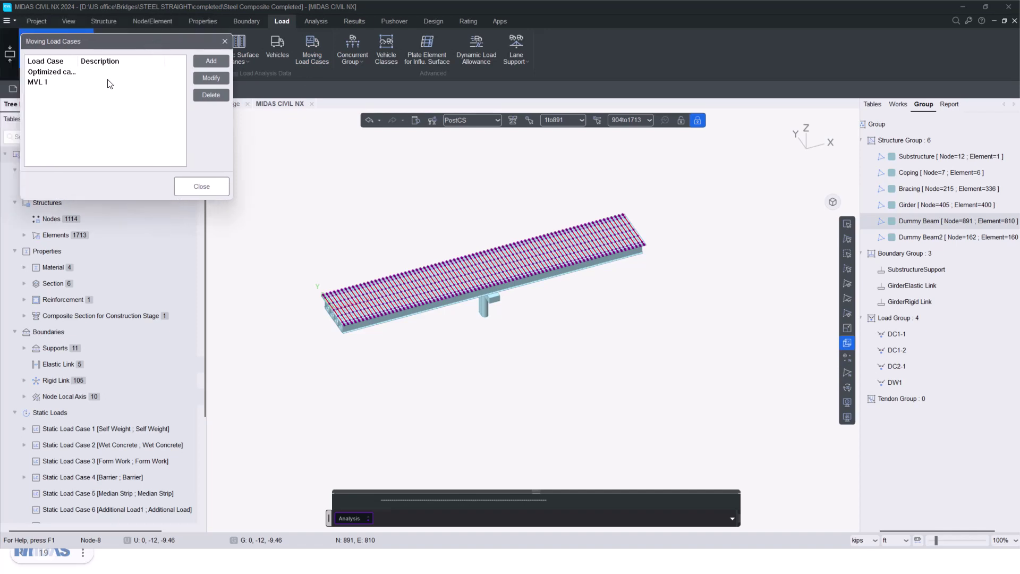
click(200, 61)
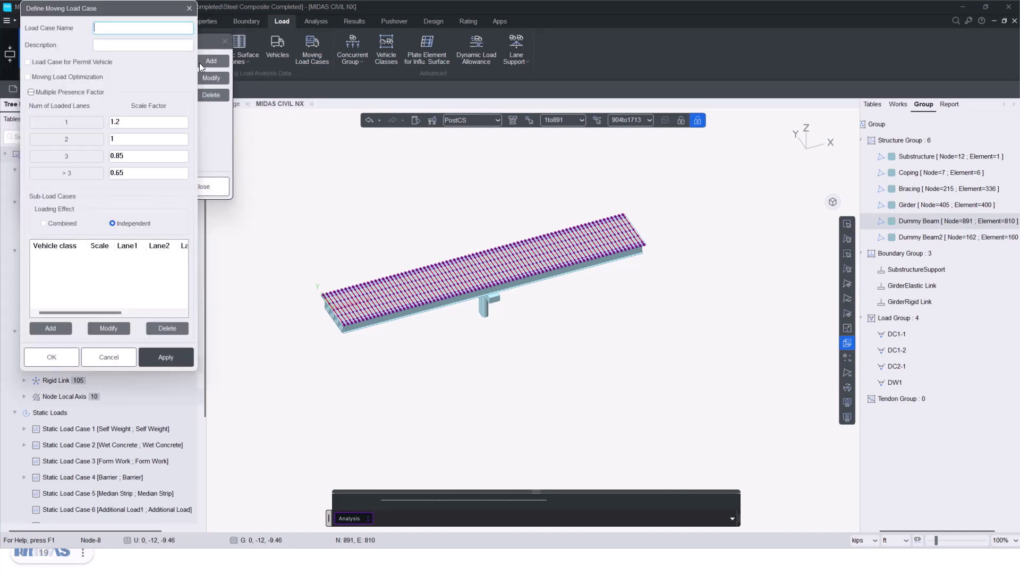
click(37, 78)
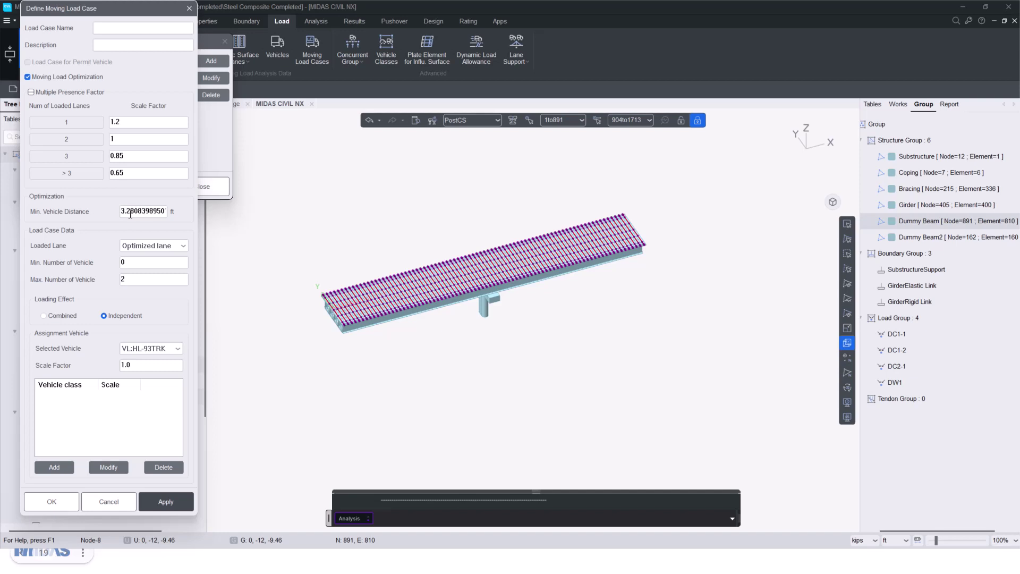
click(151, 250)
click(152, 257)
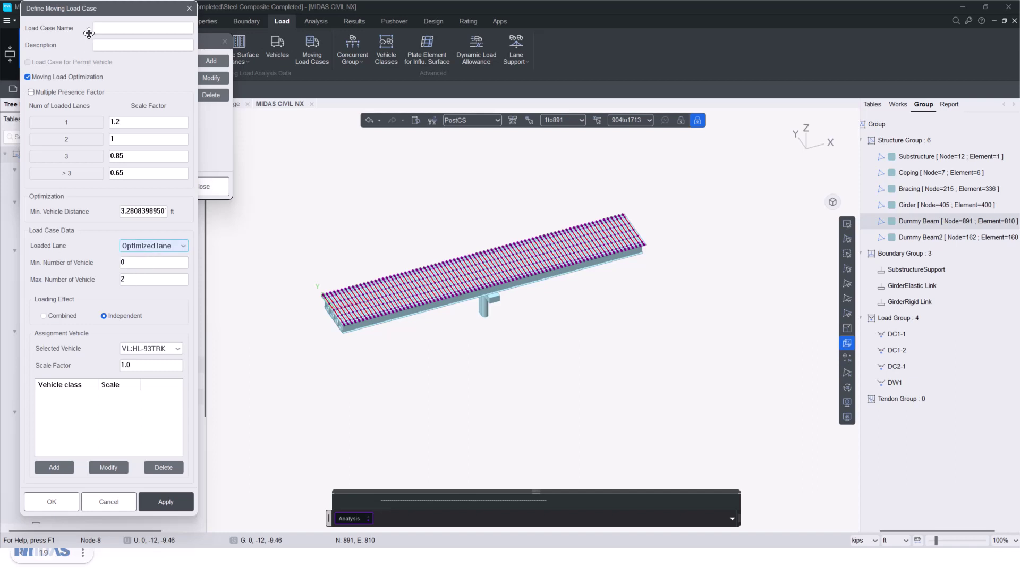
drag(88, 33, 215, 66)
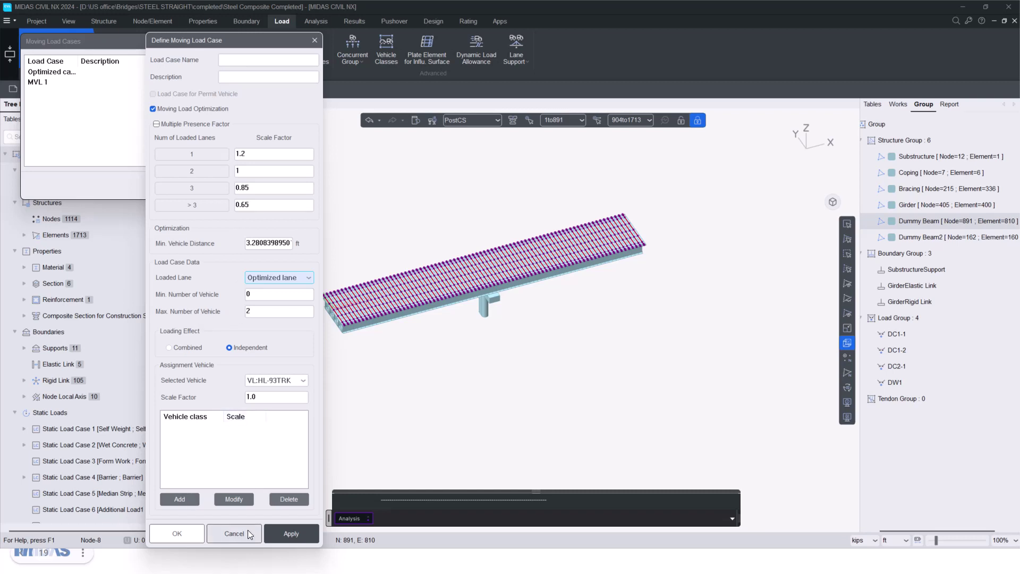
click(234, 534)
Check the Optimized case's vehicle count of Min 1 and Max 3, then close both dialogs
double_click(83, 73)
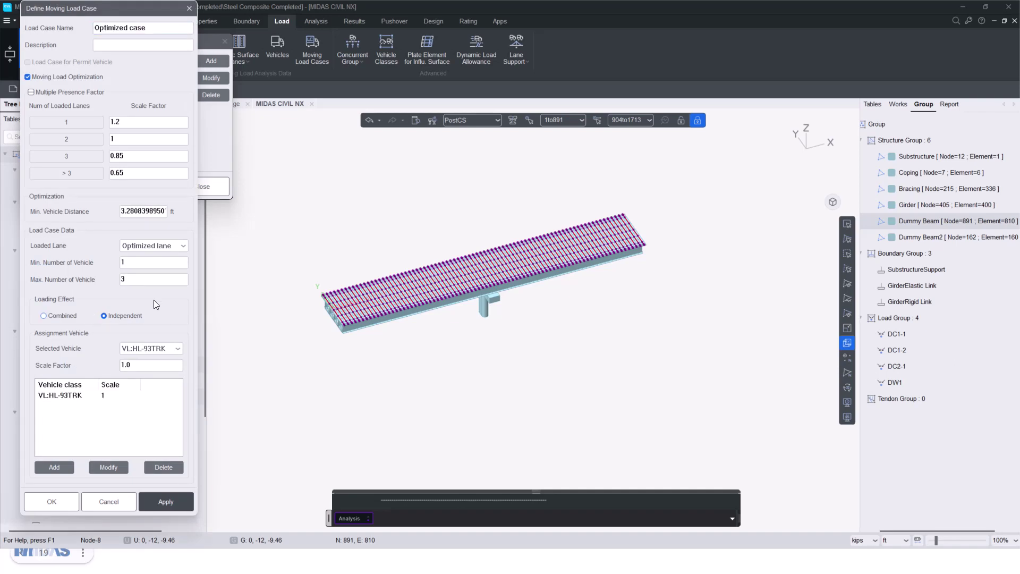
drag(92, 212, 132, 242)
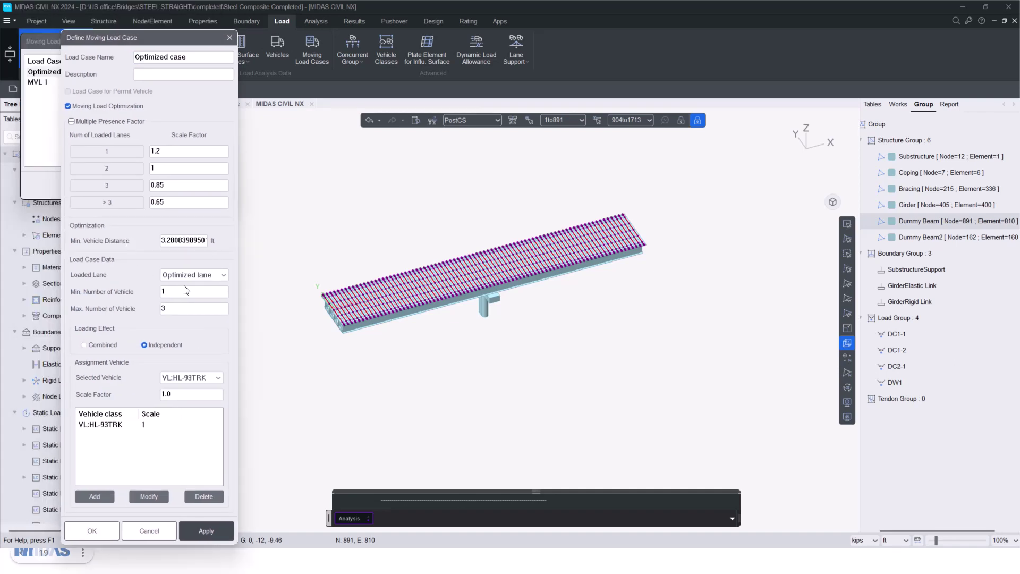
double_click(175, 309)
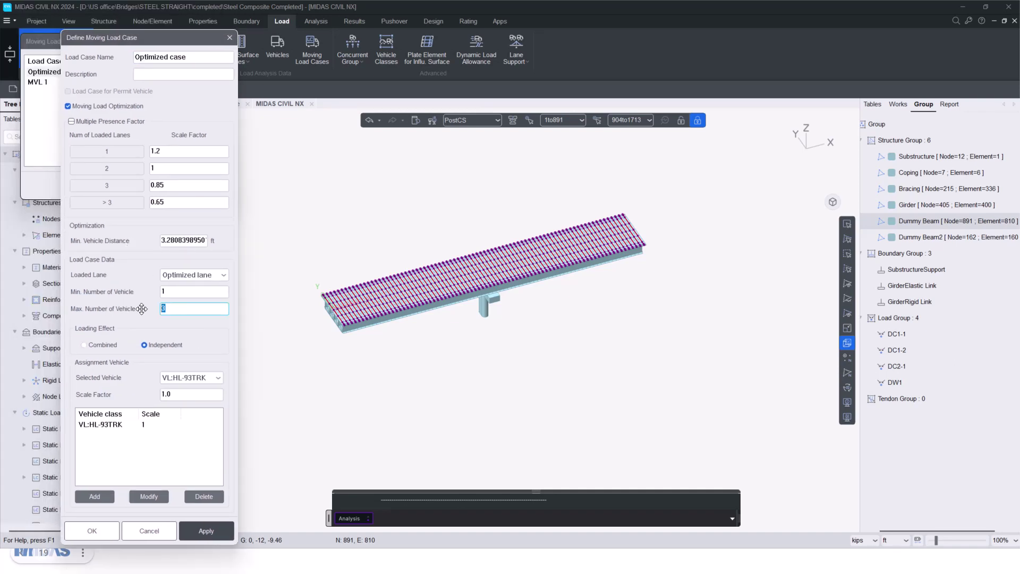
key(shift+Tab)
click(169, 308)
click(175, 538)
click(219, 189)
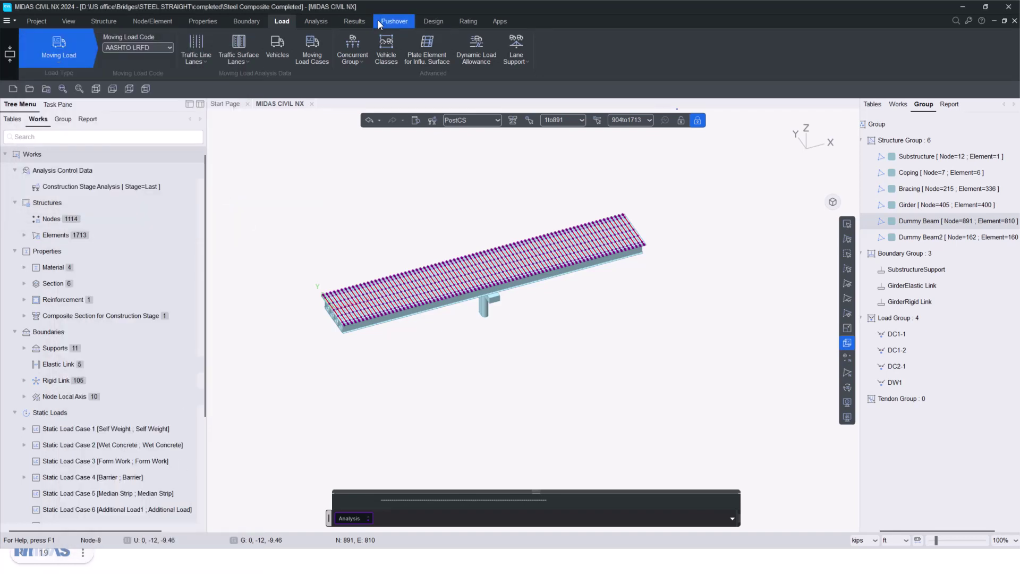
Open the Beam Diagrams force results tool
click(350, 21)
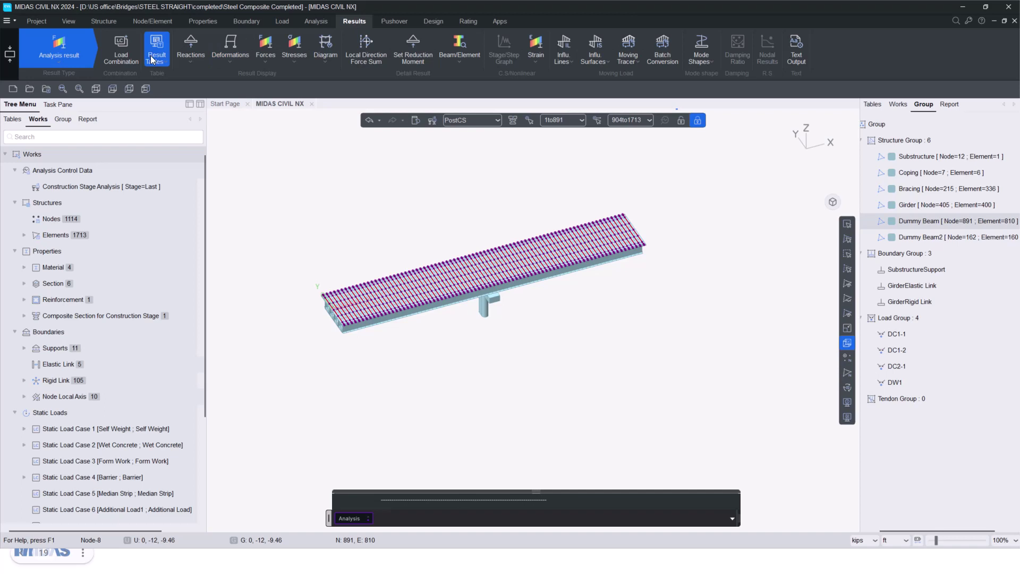
click(263, 65)
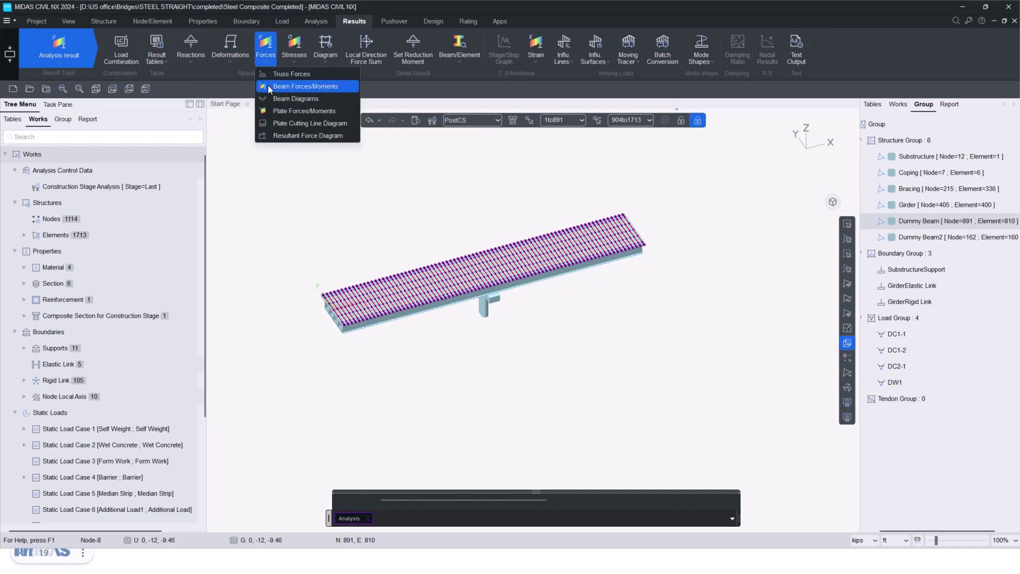
click(268, 85)
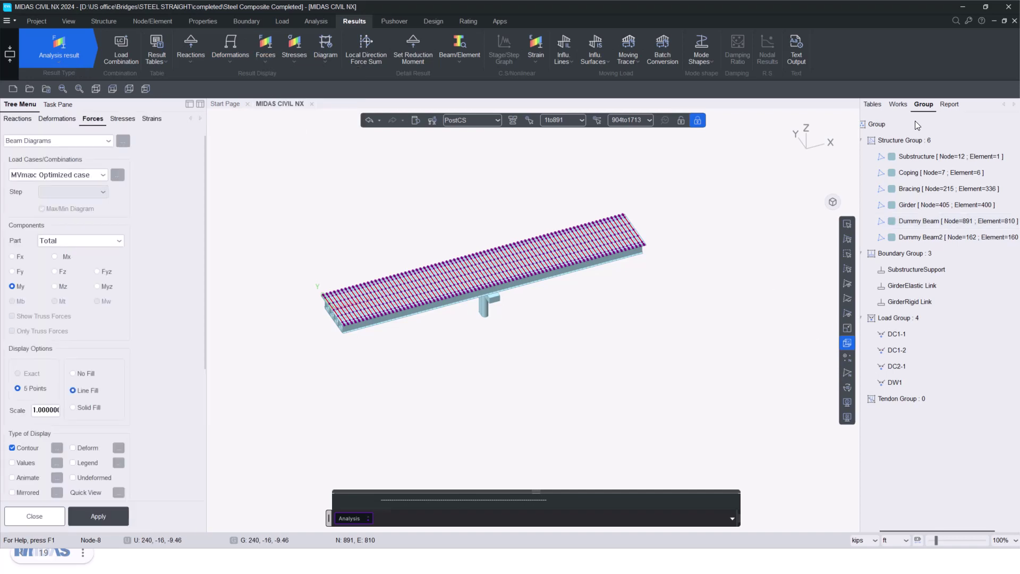
Activate only the Steel girder section and plot MVmax: Optimized My with solid fill
click(903, 104)
double_click(914, 255)
double_click(936, 286)
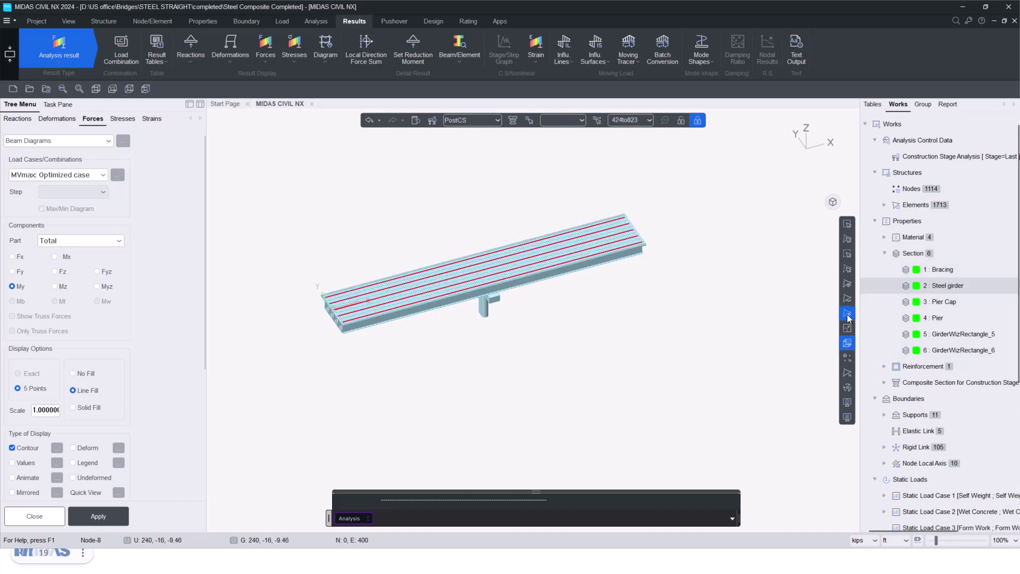
click(848, 285)
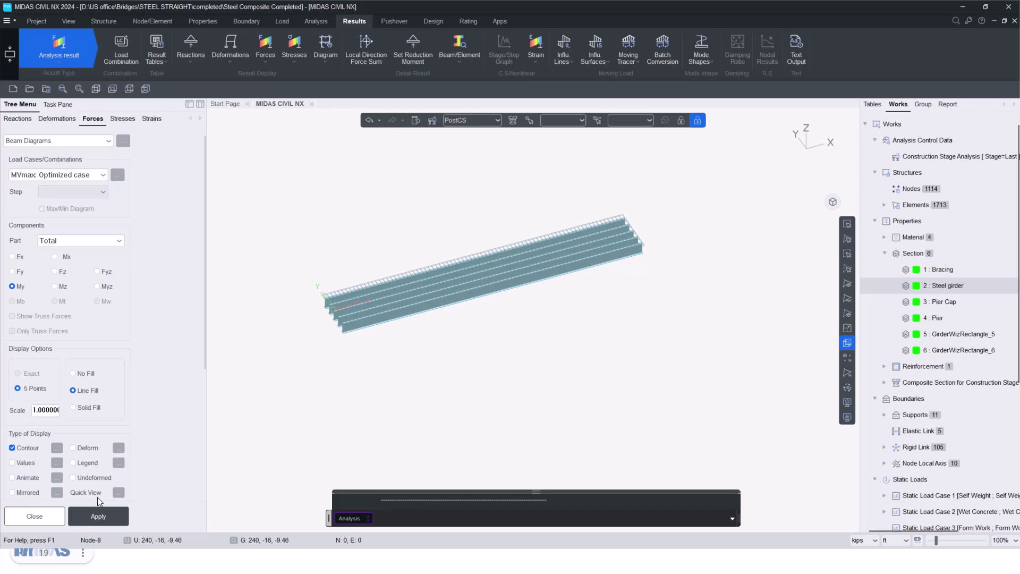
click(94, 409)
click(113, 518)
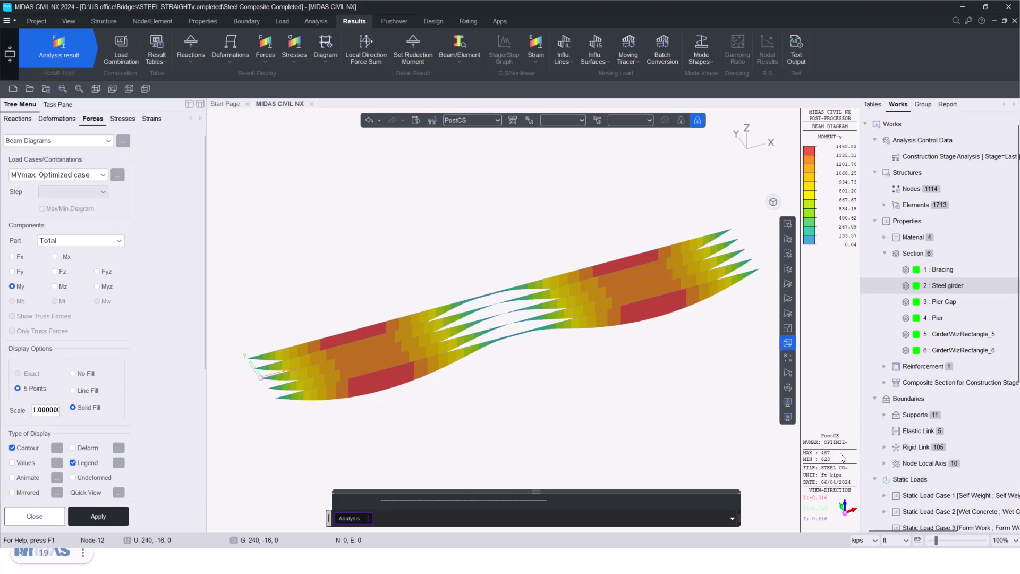
Switch the beam diagram to MVmin: Optimized case, apply it, and close the settings
click(83, 175)
click(69, 197)
click(97, 514)
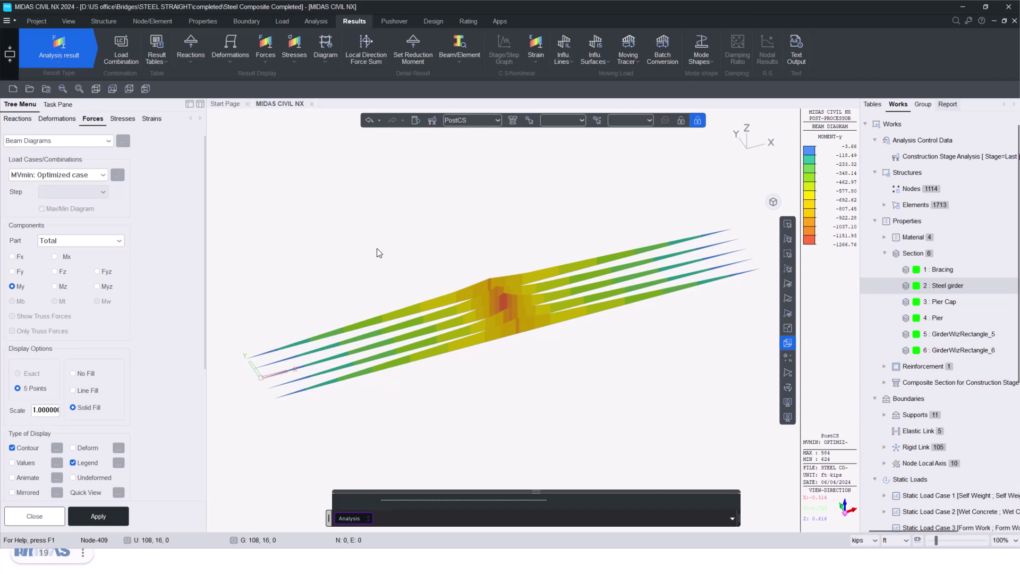
click(34, 516)
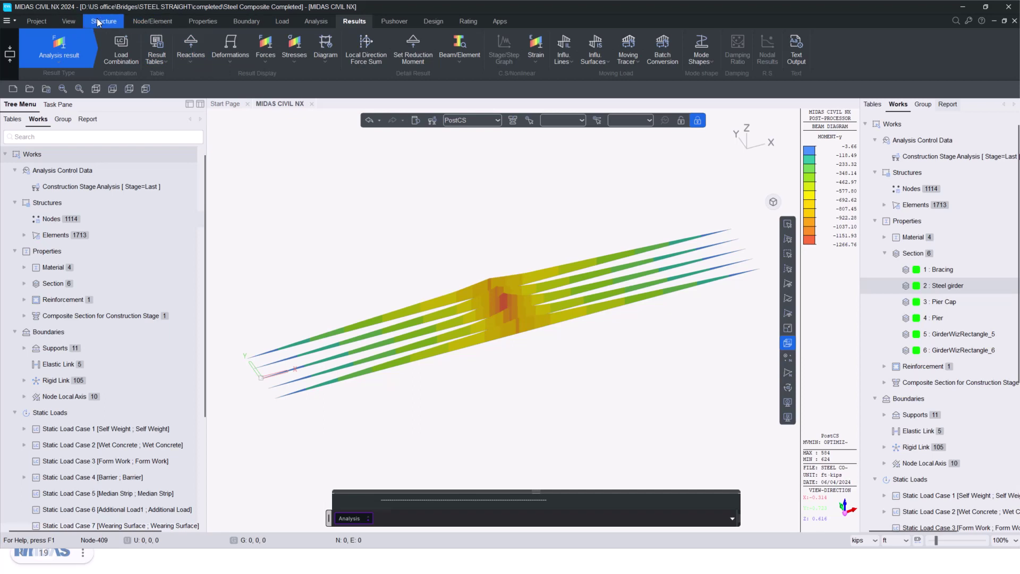
Return to the Load tools and dismiss the Traffic Line Lanes menu without choosing anything
click(244, 20)
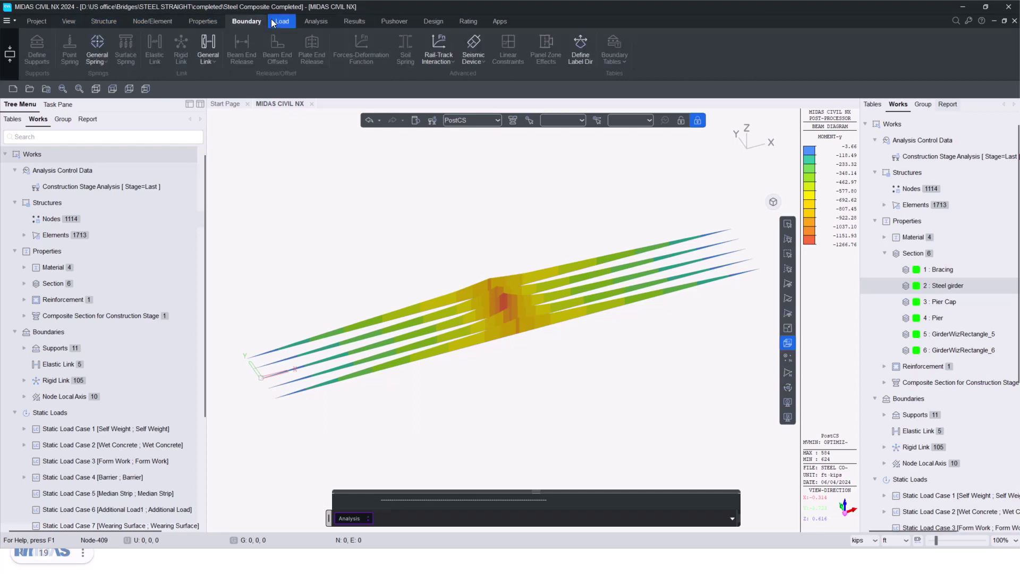
click(273, 22)
click(197, 58)
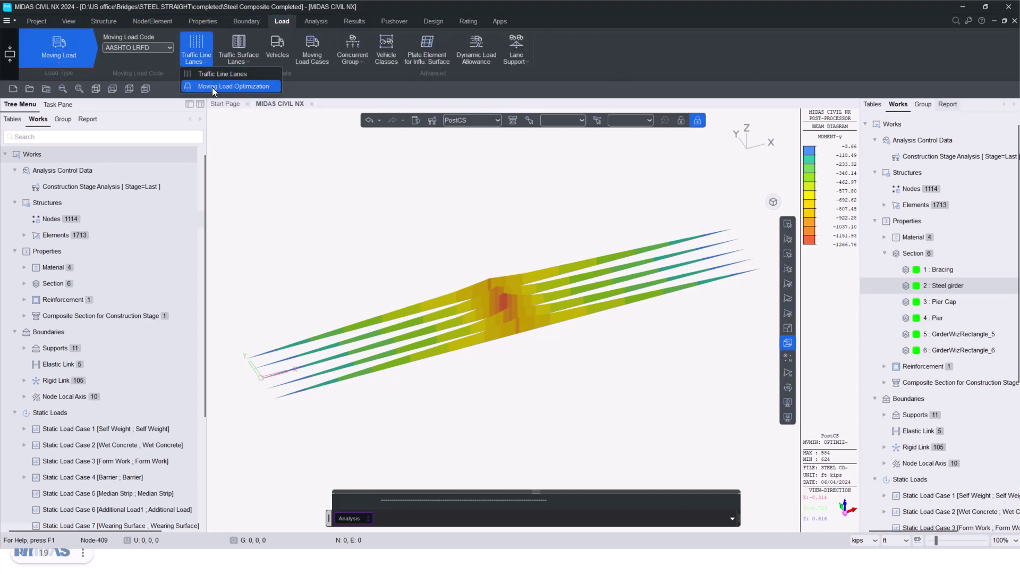
click(291, 245)
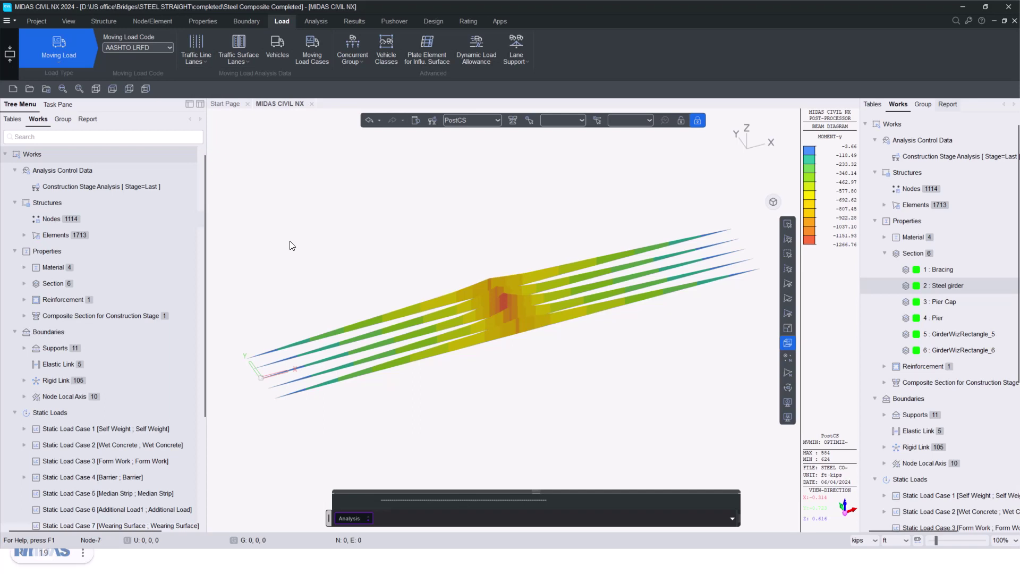